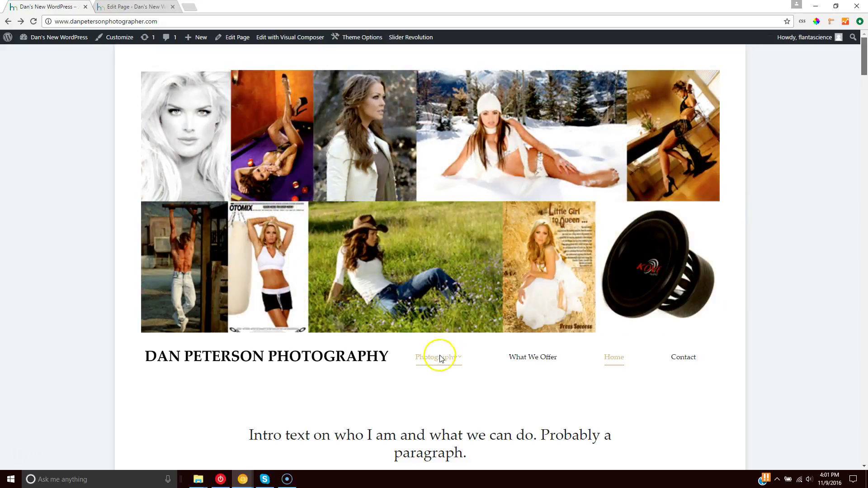
Go to the Home page's editor and show the sliders available under its Slideshow Options
mouse_move(441, 364)
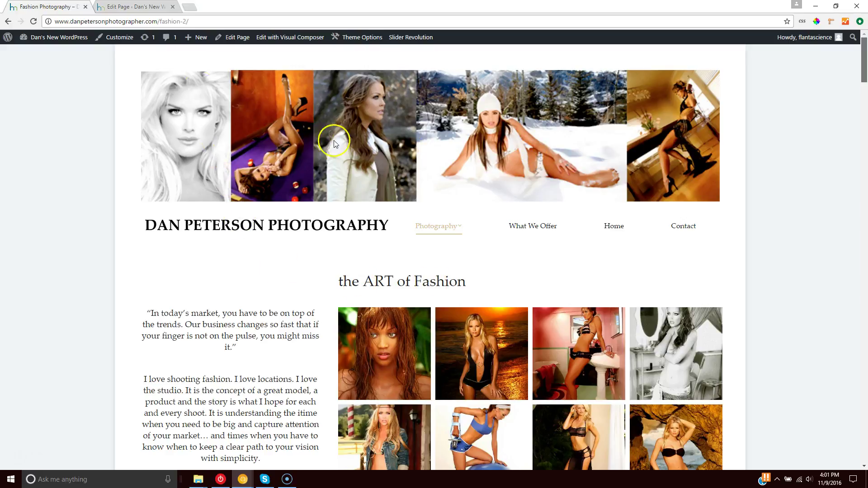
mouse_move(43, 37)
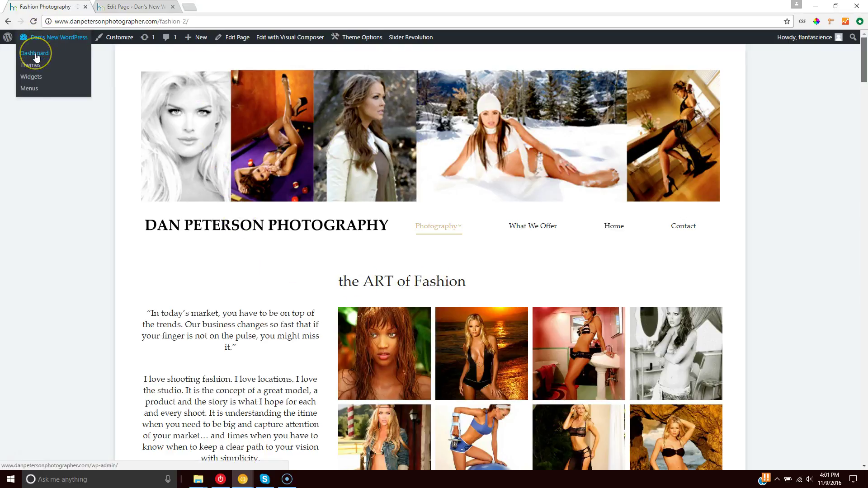
click(126, 7)
drag(866, 91, 867, 368)
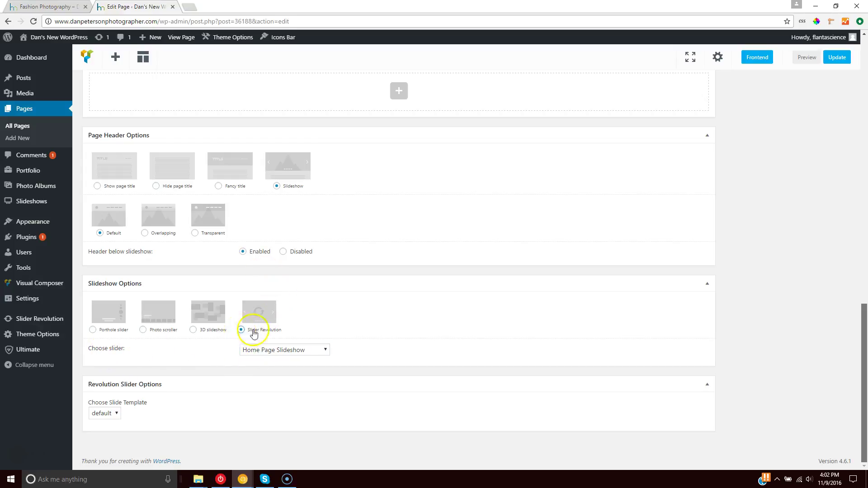
click(323, 353)
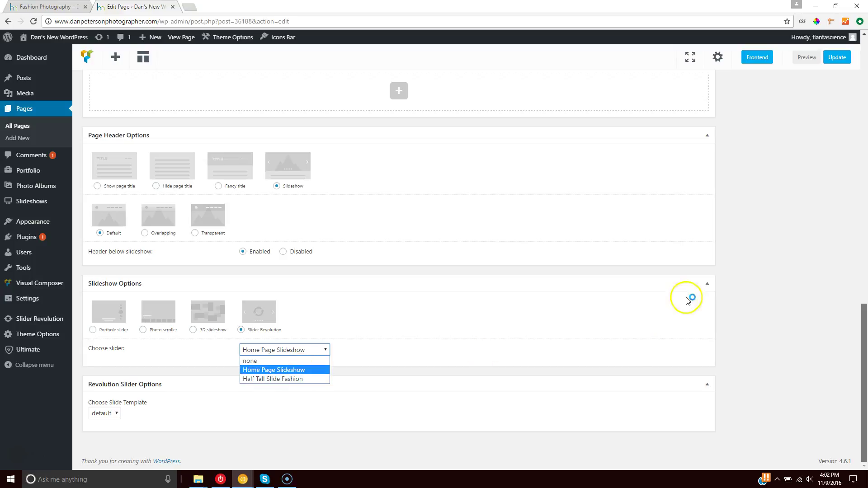
Check the title of the page being edited, then review the choices for its Revolution slider again
click(772, 301)
scroll(764, 300, up, 6)
scroll(762, 299, up, 10)
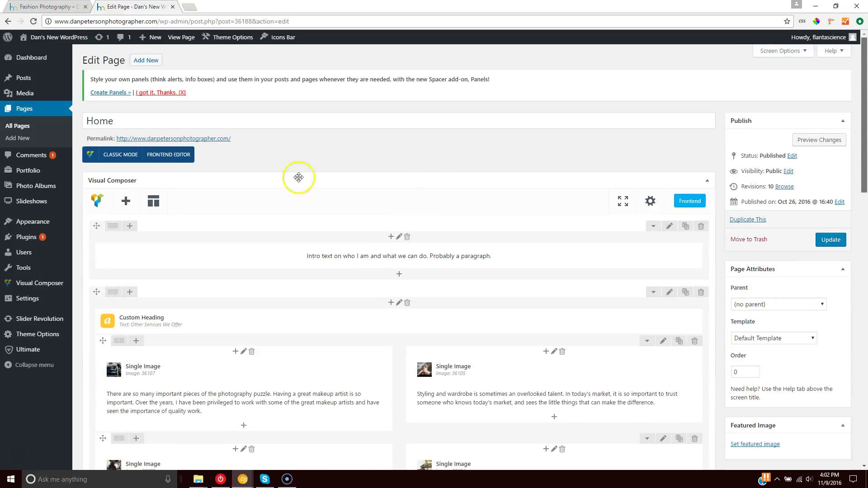
drag(132, 120, 78, 122)
drag(863, 129, 853, 397)
click(312, 351)
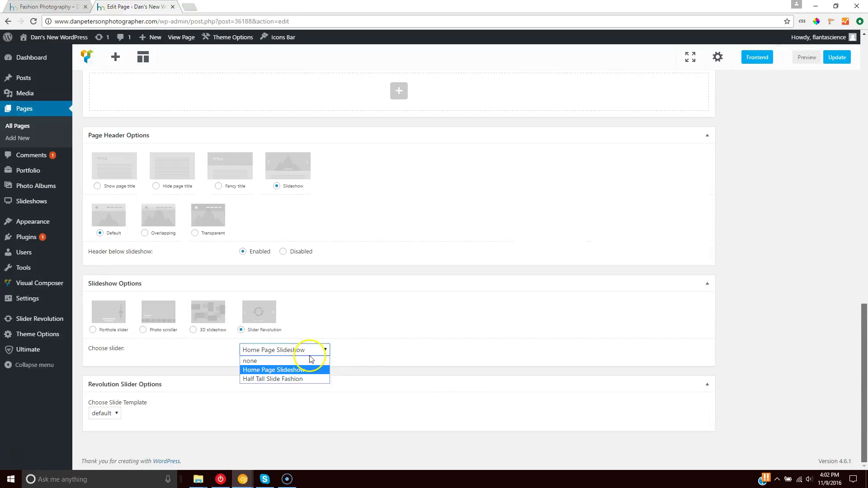
click(311, 355)
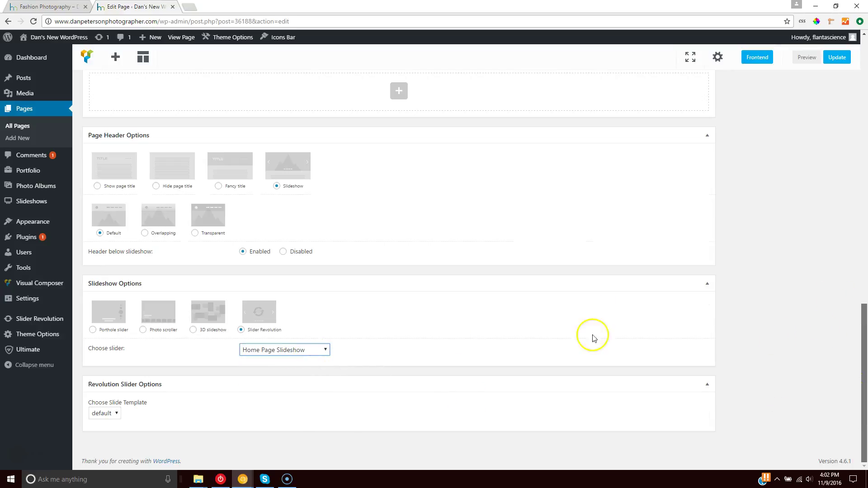
click(315, 355)
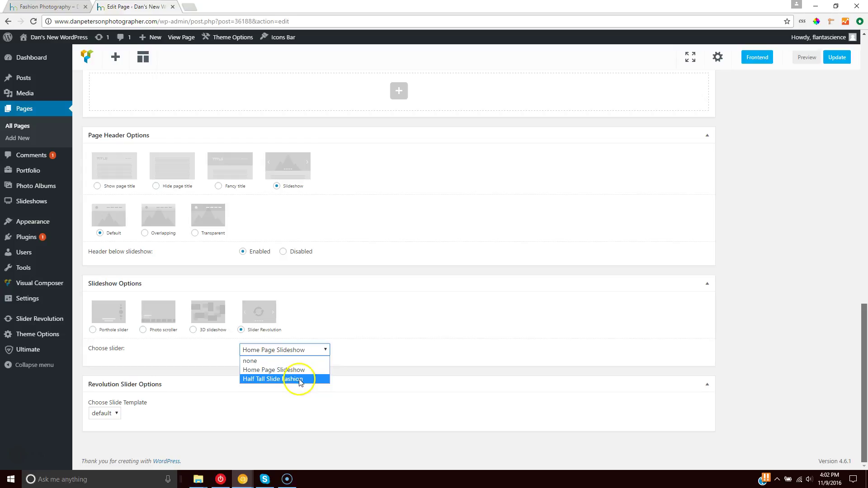
Compare the header slideshows on the live Fashion Photography page and the live home page
click(48, 6)
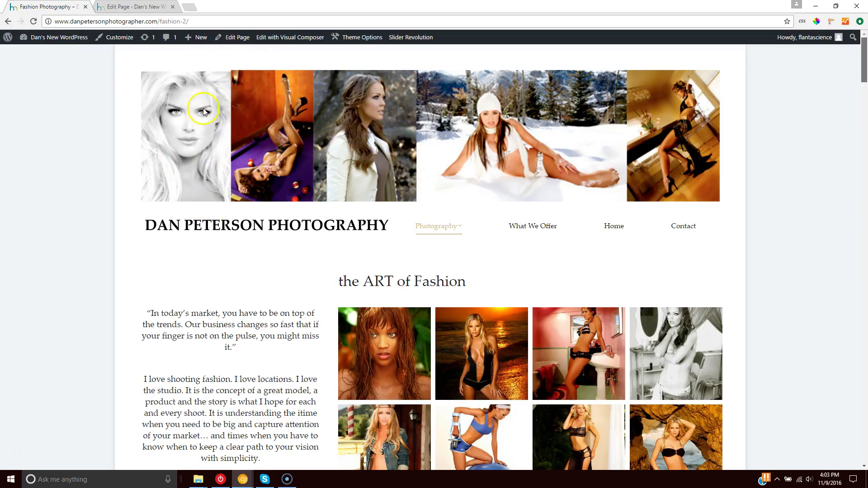
click(8, 21)
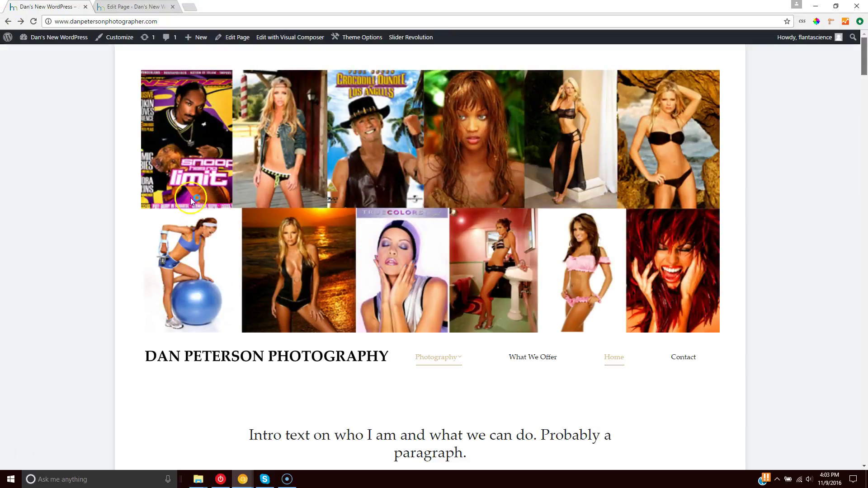
click(132, 6)
Open the Home Page Slideshow slider in Slider Revolution and review its slides
mouse_move(35, 320)
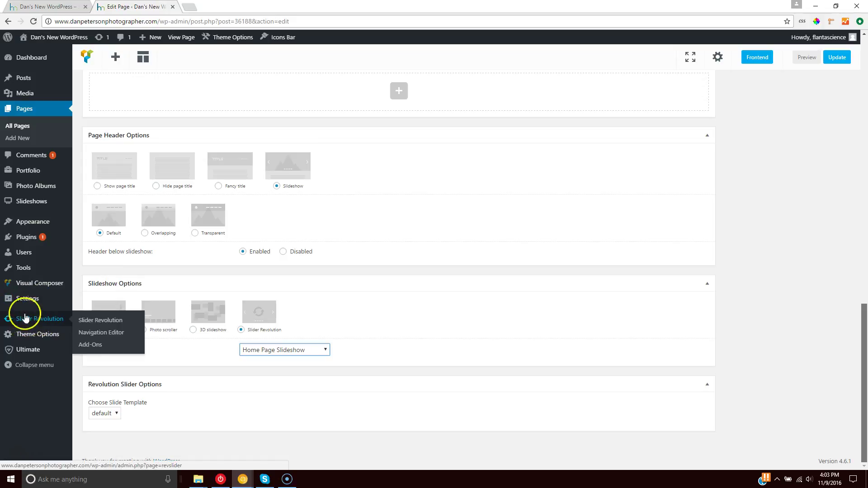
click(108, 321)
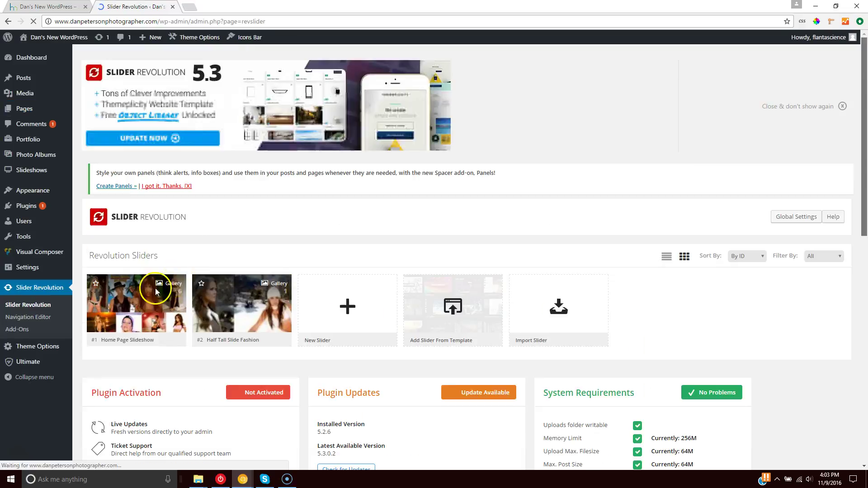
mouse_move(135, 310)
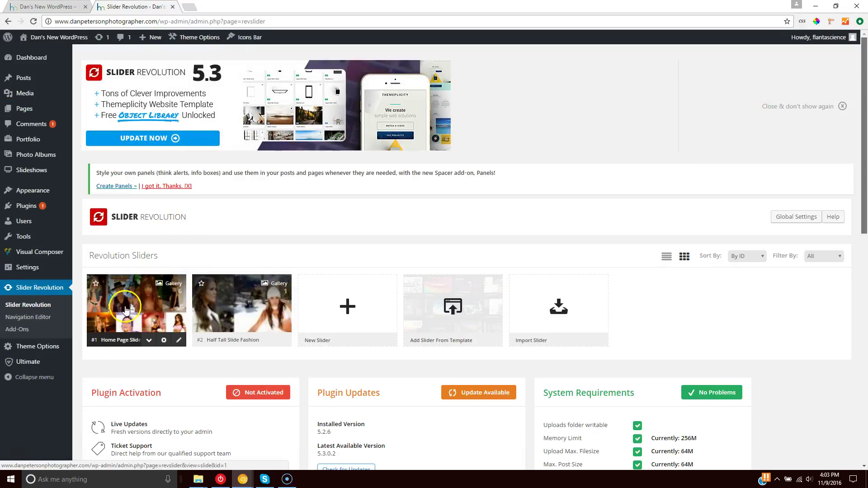
mouse_move(235, 307)
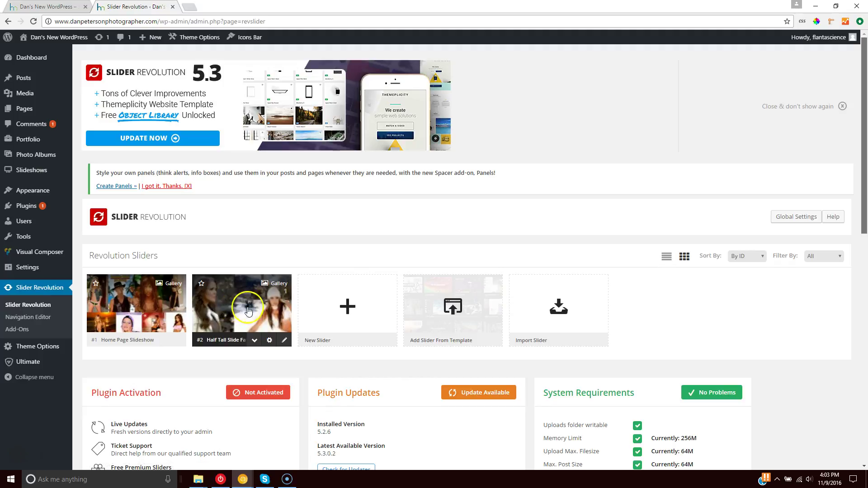
click(141, 312)
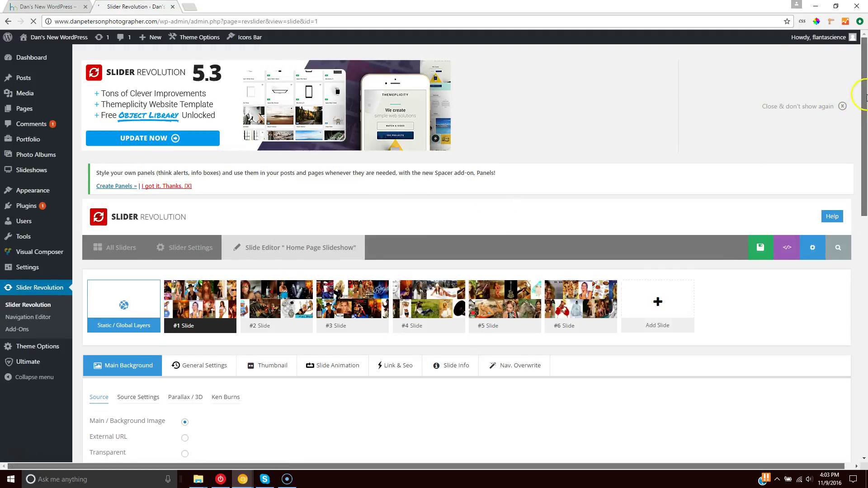
scroll(862, 209, down, 2)
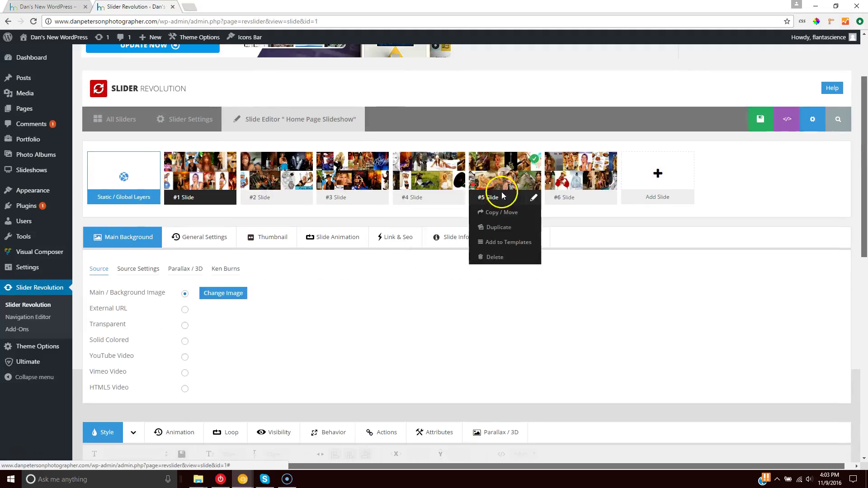
mouse_move(562, 172)
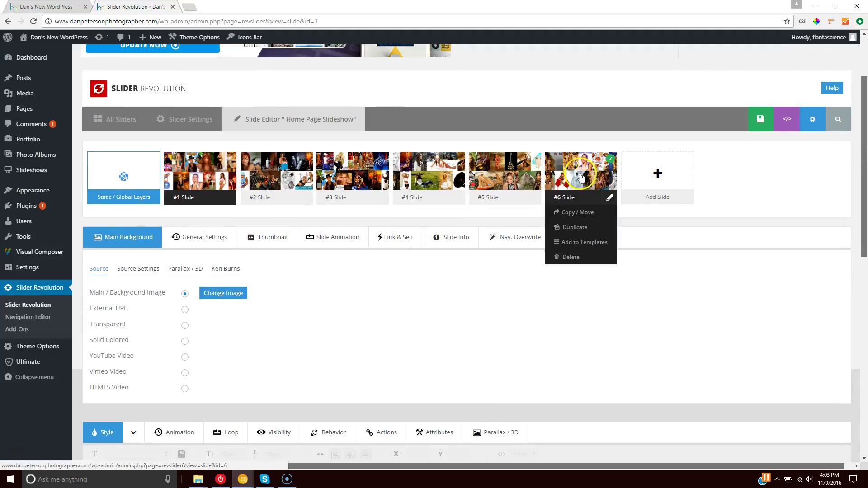
drag(865, 152, 865, 131)
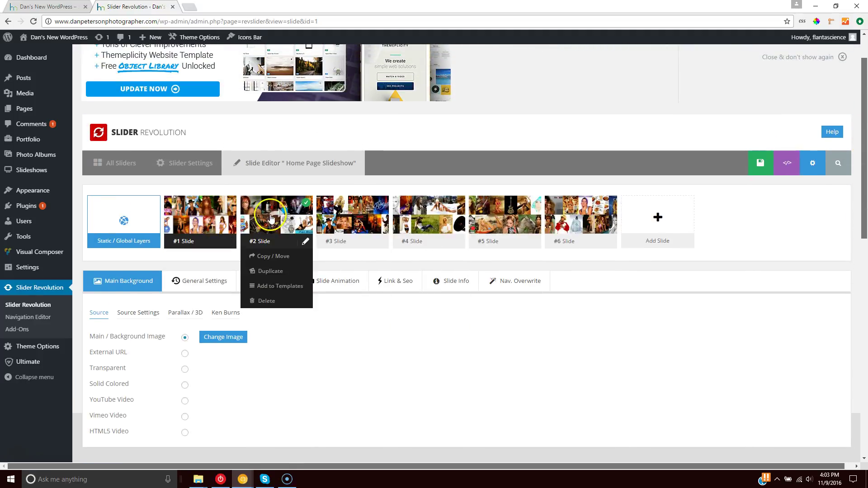
mouse_move(864, 135)
mouse_down()
mouse_move(865, 165)
mouse_move(864, 144)
mouse_up()
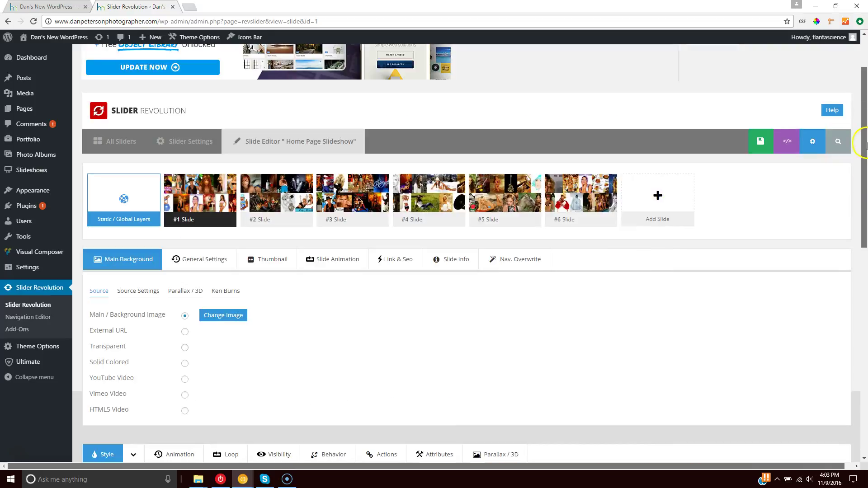
Return to the slider list, open the Half Tall Slide Fashion slider and inspect its slide image
click(8, 21)
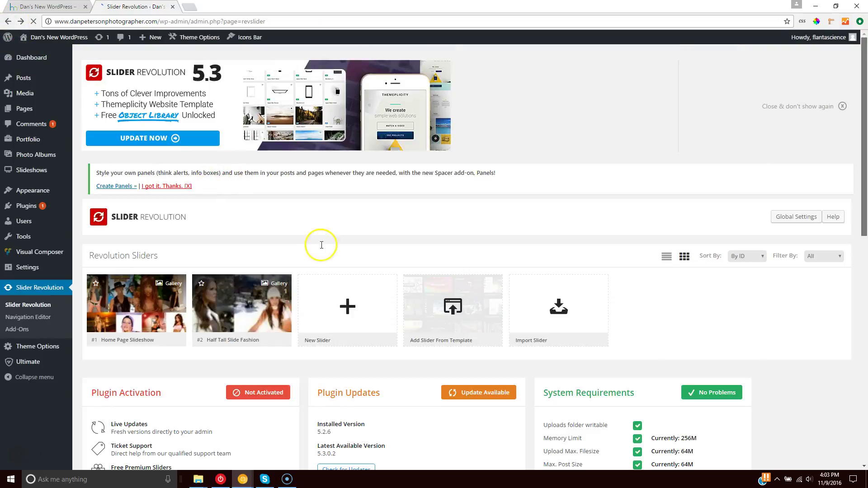
scroll(246, 253, down, 1)
click(239, 262)
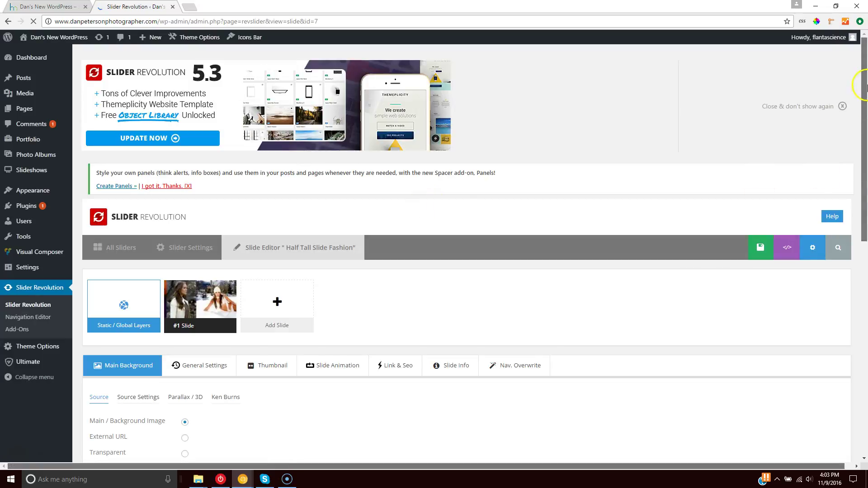
scroll(866, 101, down, 1)
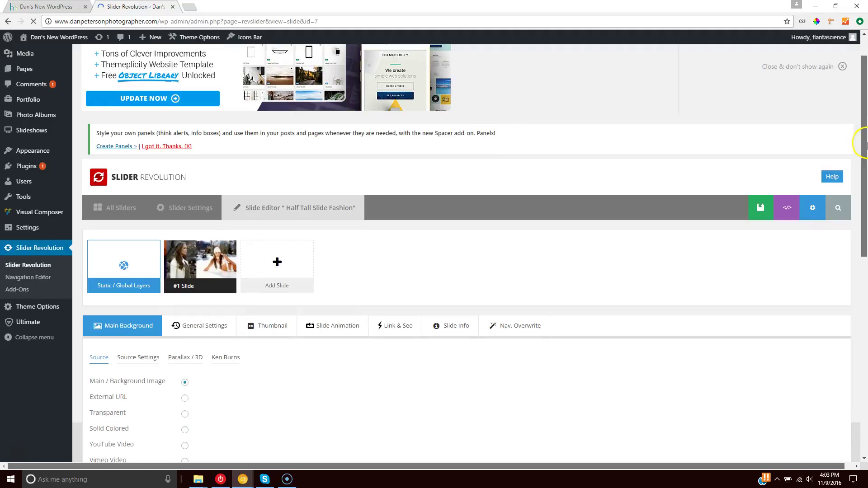
scroll(866, 160, down, 10)
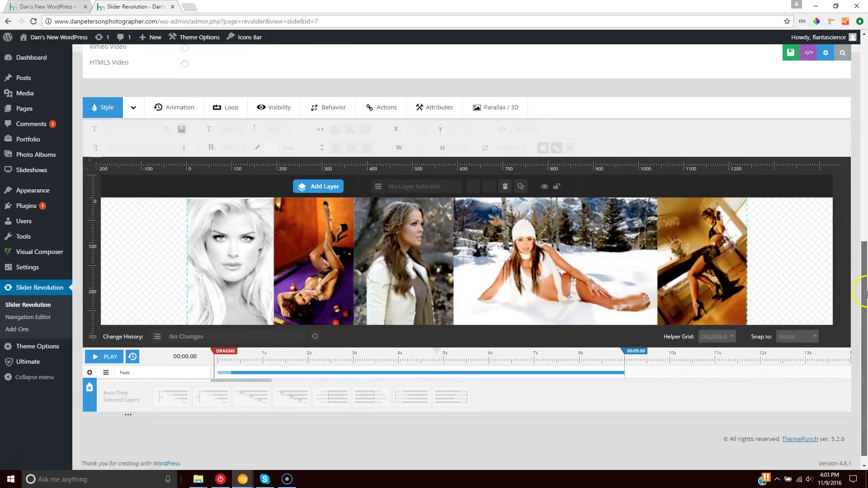
scroll(866, 307, down, 1)
drag(867, 319, 867, 152)
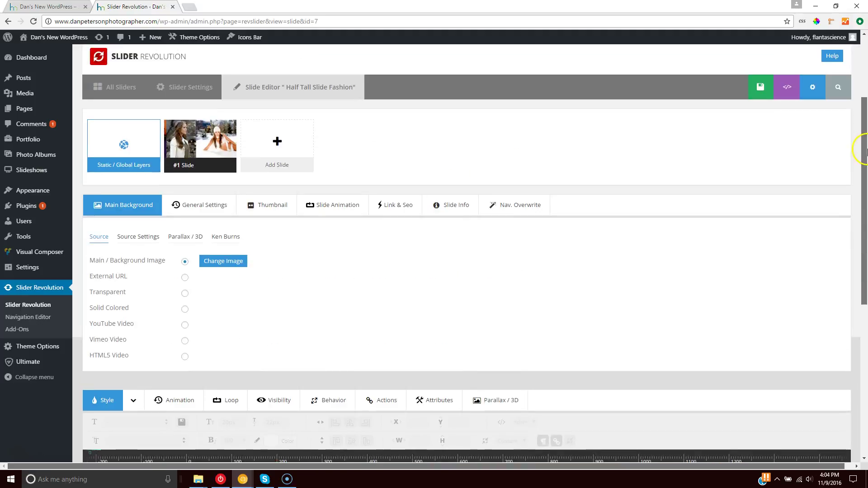
Examine the half-height banner images in the media library as possible slide backgrounds, leaving the current image in place
mouse_move(194, 164)
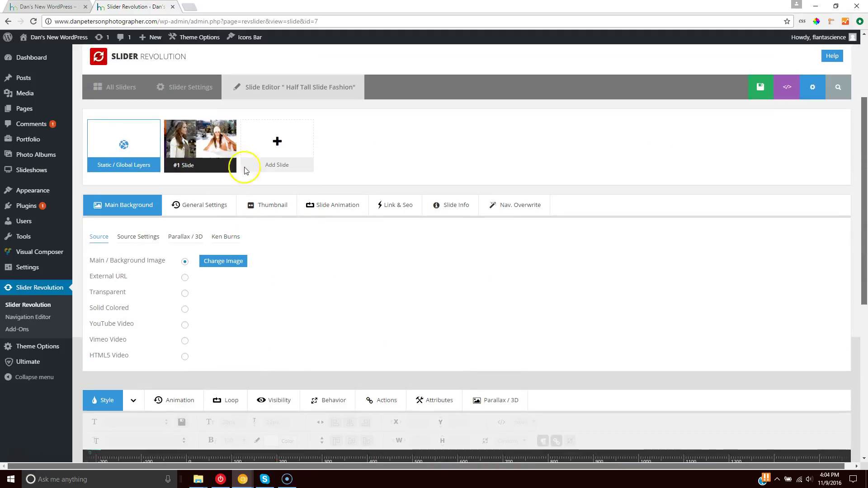
click(228, 265)
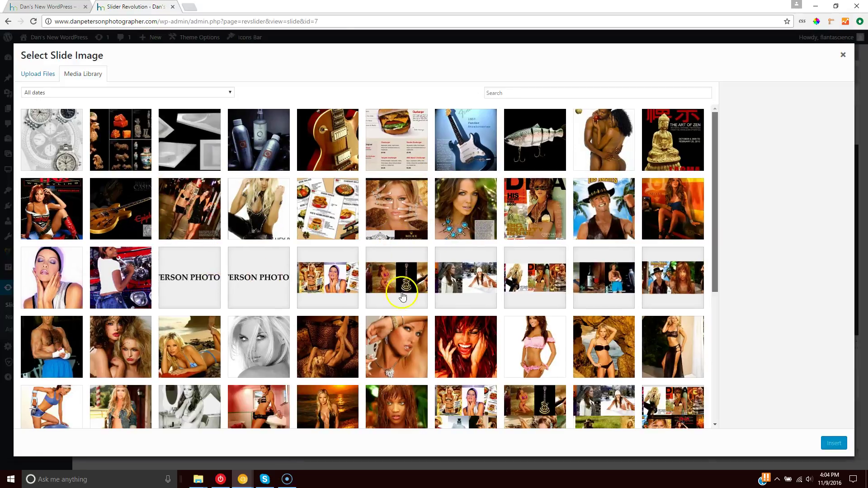
click(328, 278)
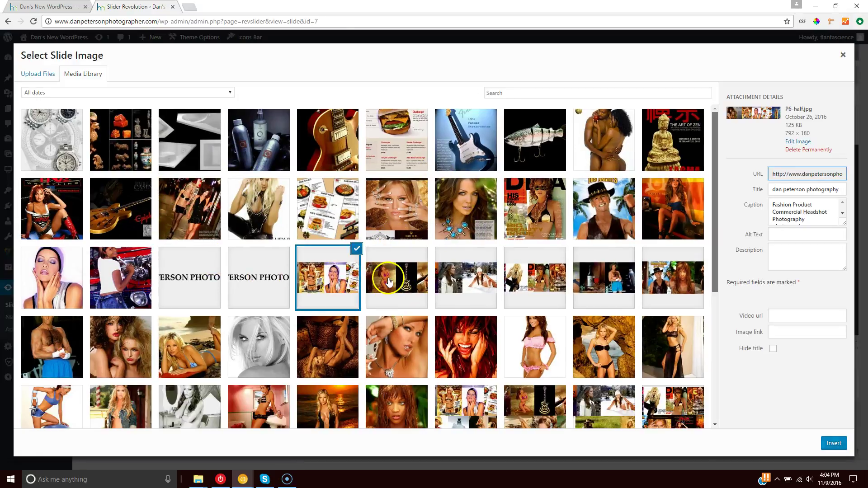
click(396, 278)
click(460, 280)
click(522, 278)
click(592, 277)
click(655, 278)
click(594, 284)
click(530, 281)
click(467, 279)
click(392, 279)
click(325, 279)
click(402, 280)
click(493, 283)
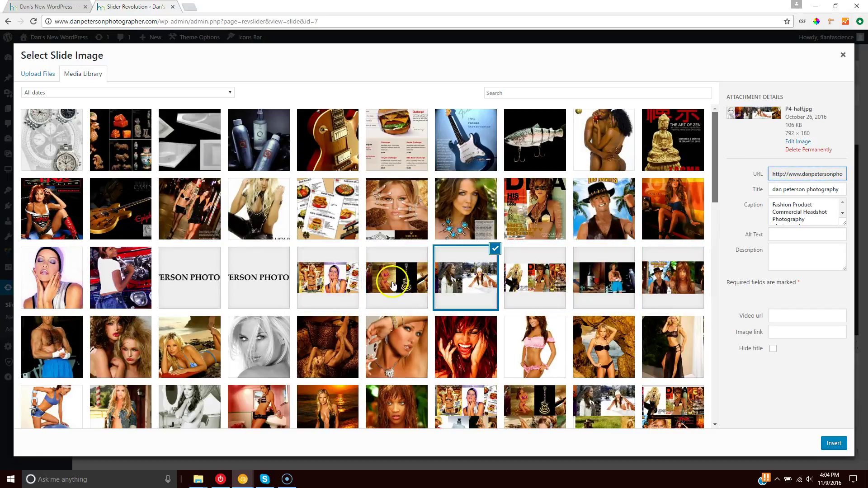
click(589, 283)
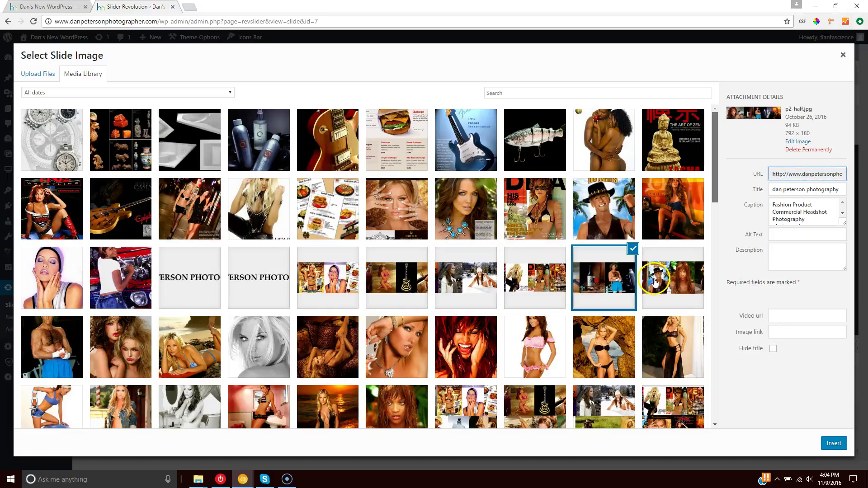
click(843, 55)
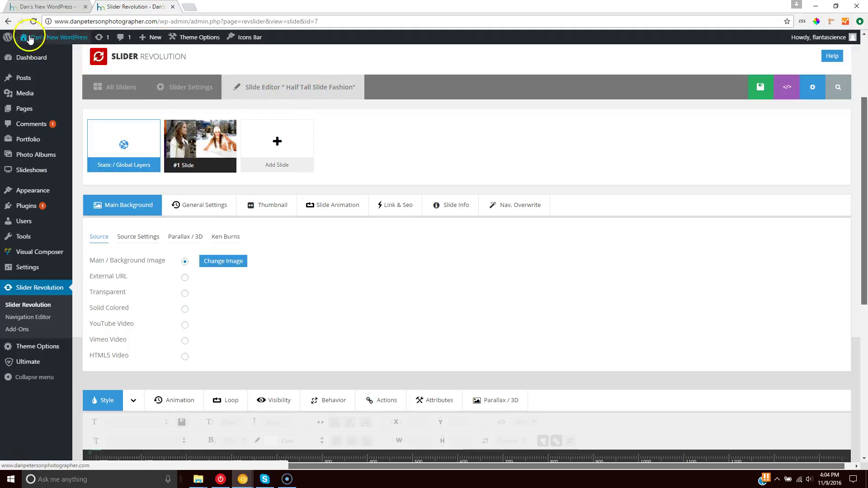
Return to the slider list and duplicate the Half Tall Slide Fashion slider with the title Half Tall Slide Products
click(8, 22)
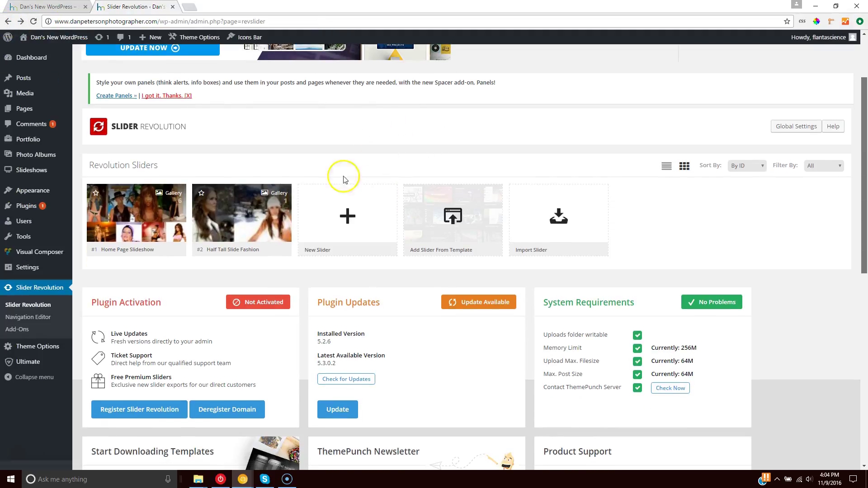
mouse_move(265, 202)
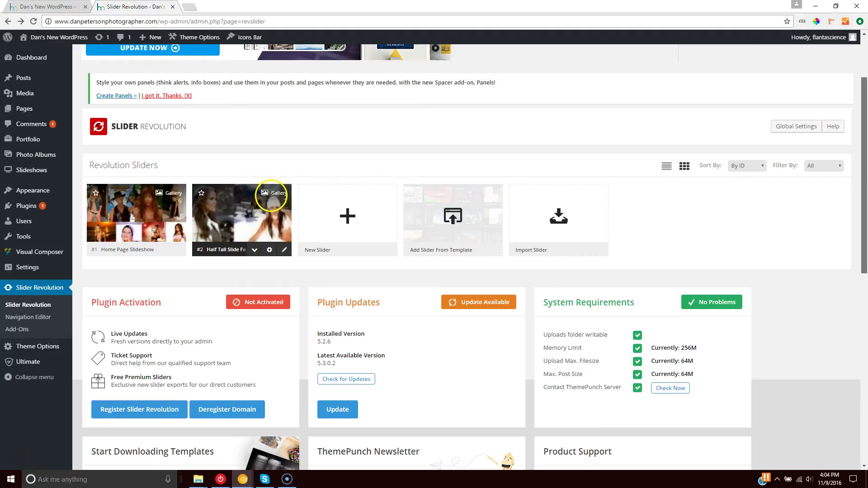
click(254, 252)
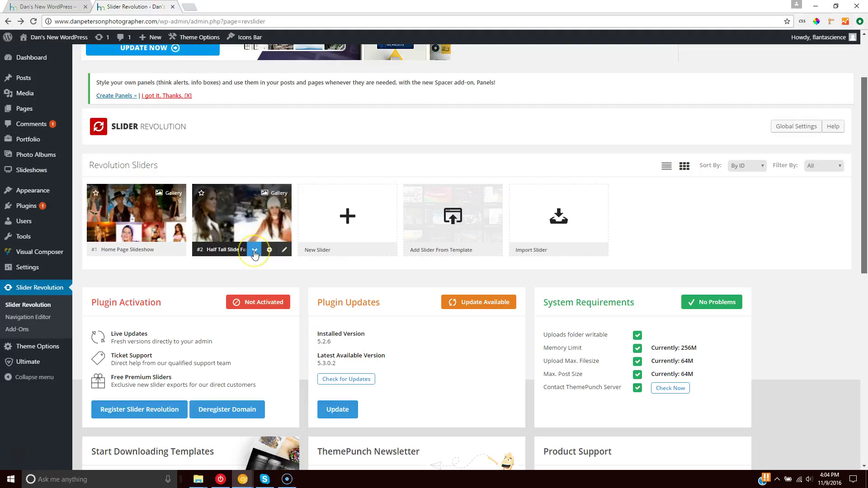
click(254, 254)
click(255, 255)
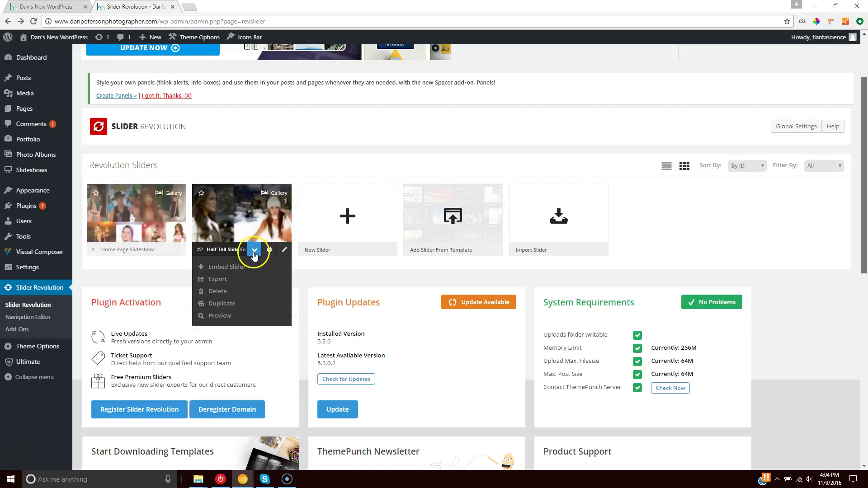
click(219, 304)
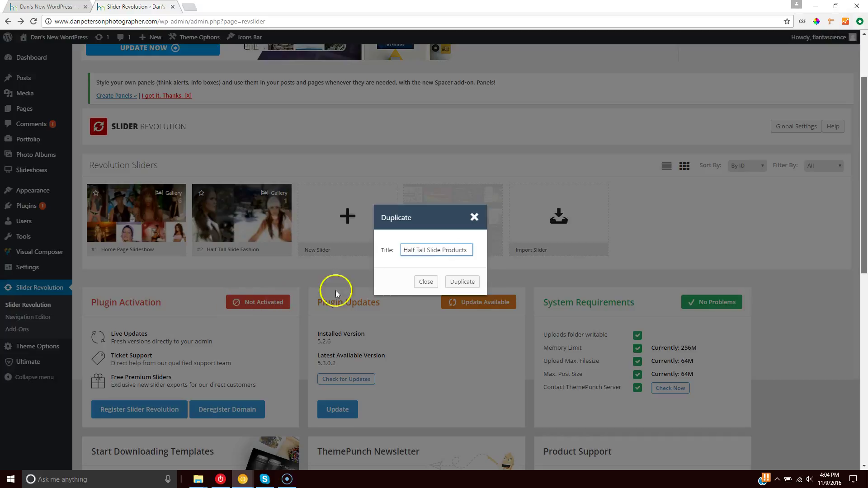
click(461, 282)
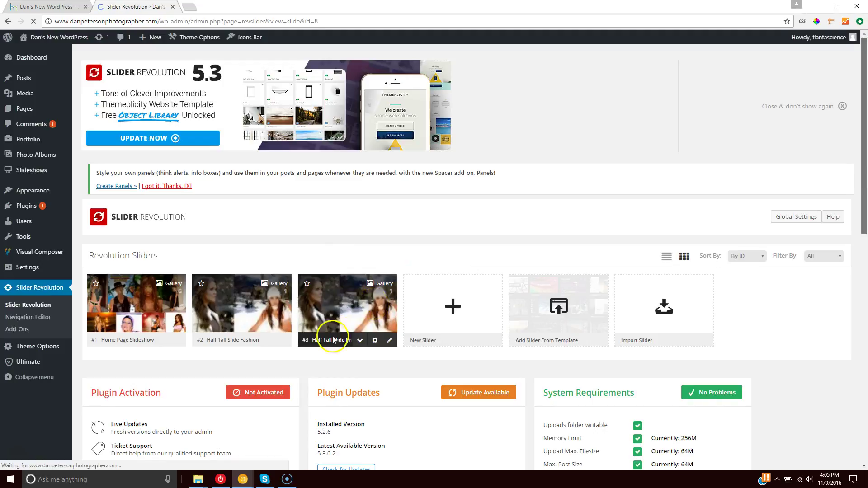
Open the Half Tall Slide Products slider and look through the media library for a possible slide background image
scroll(346, 330, down, 3)
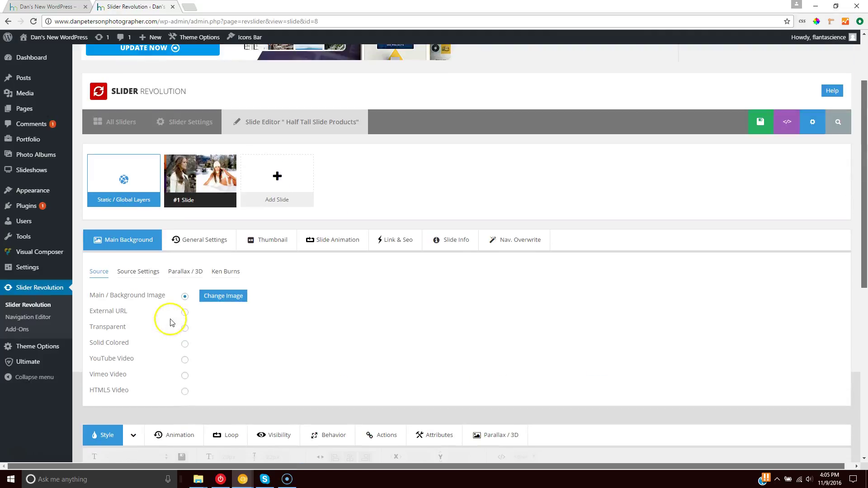
click(223, 295)
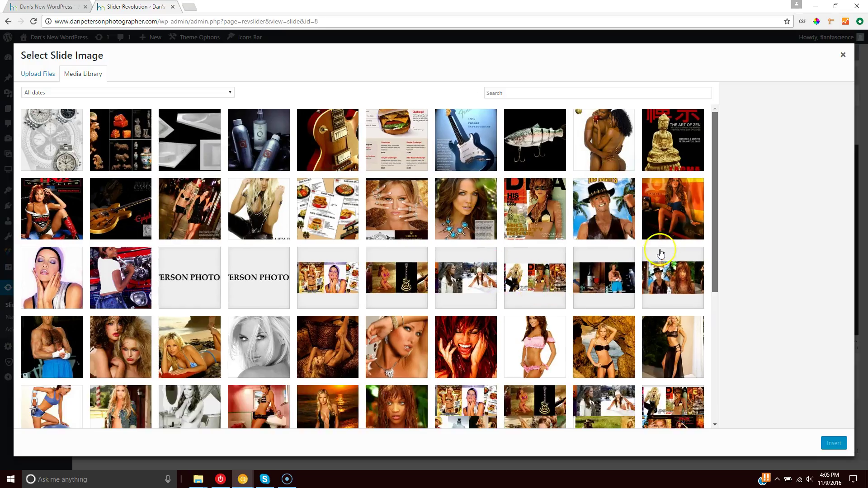
click(844, 56)
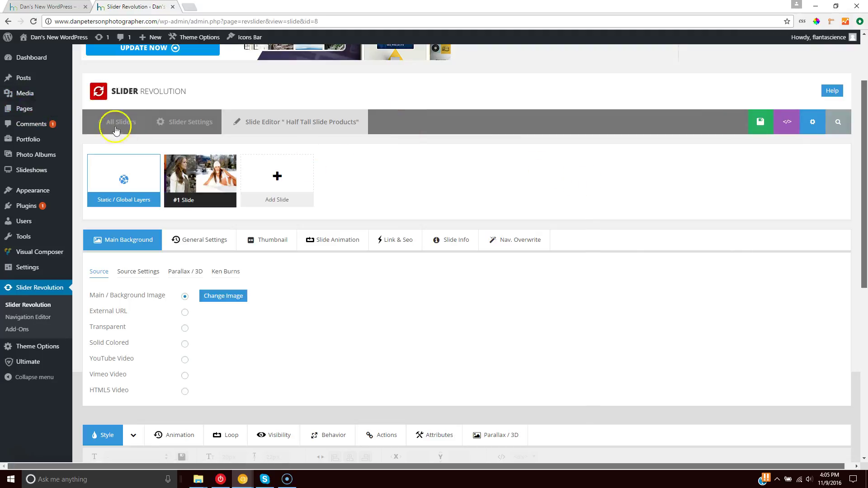
Go back to the Home page's edit screen and look through its page header, slideshow and title options
right_click(8, 23)
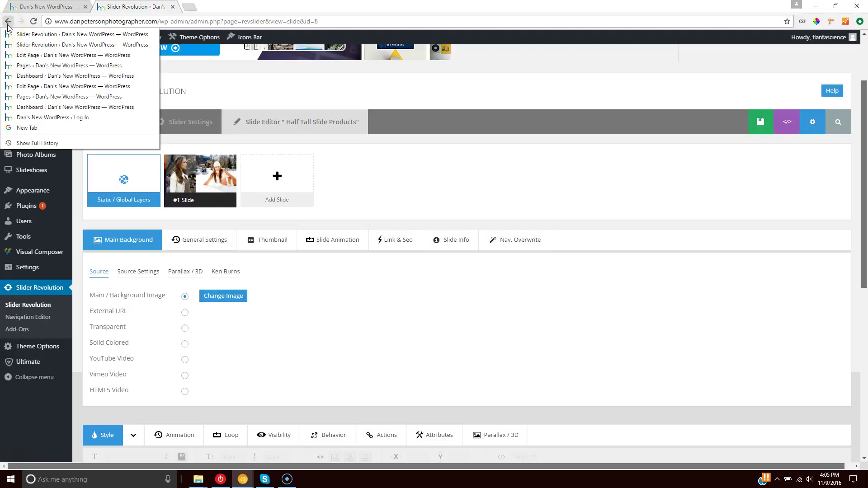
click(20, 56)
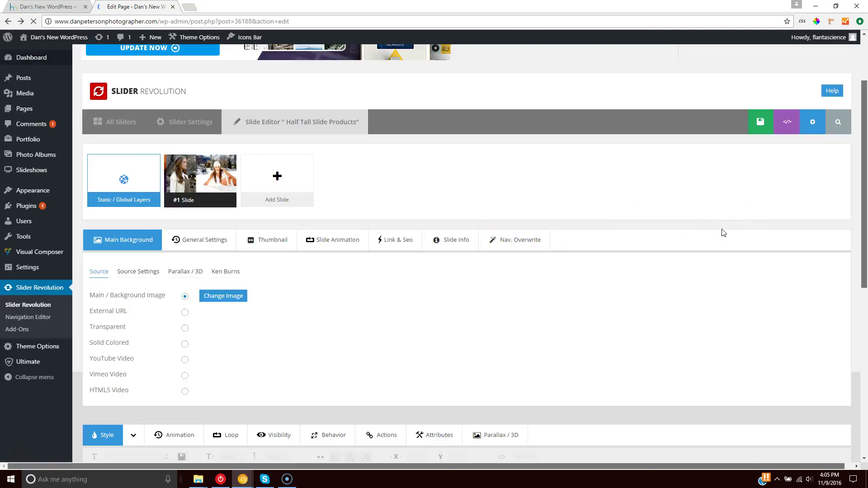
scroll(706, 256, down, 3)
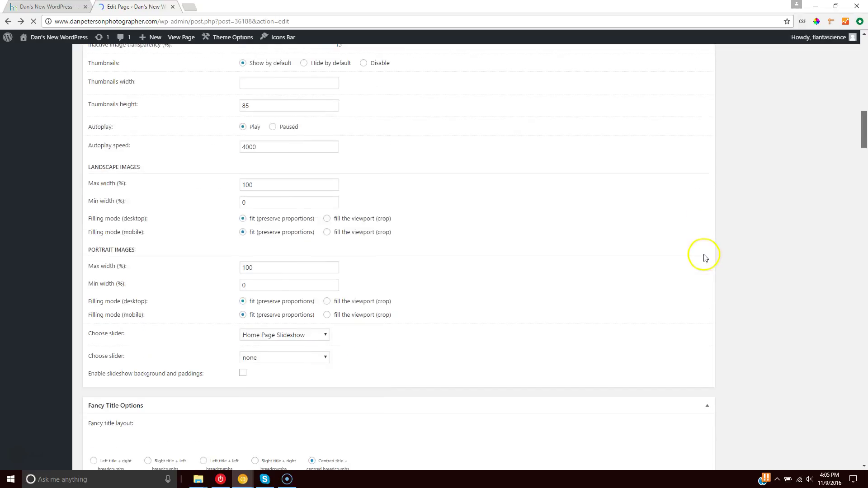
scroll(774, 244, down, 5)
scroll(772, 246, down, 3)
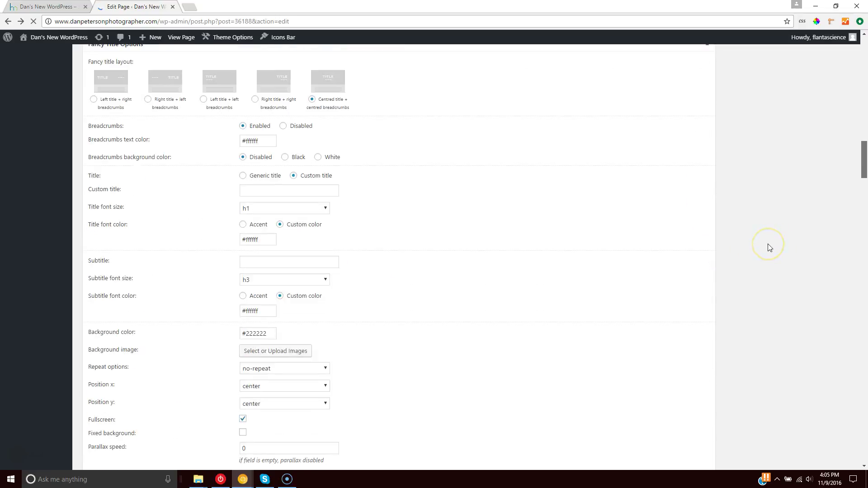
scroll(770, 247, up, 20)
click(712, 247)
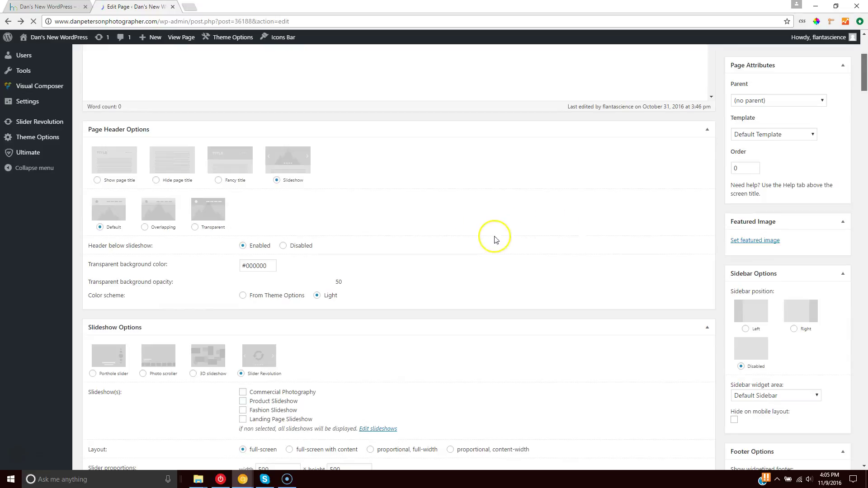
scroll(496, 239, up, 5)
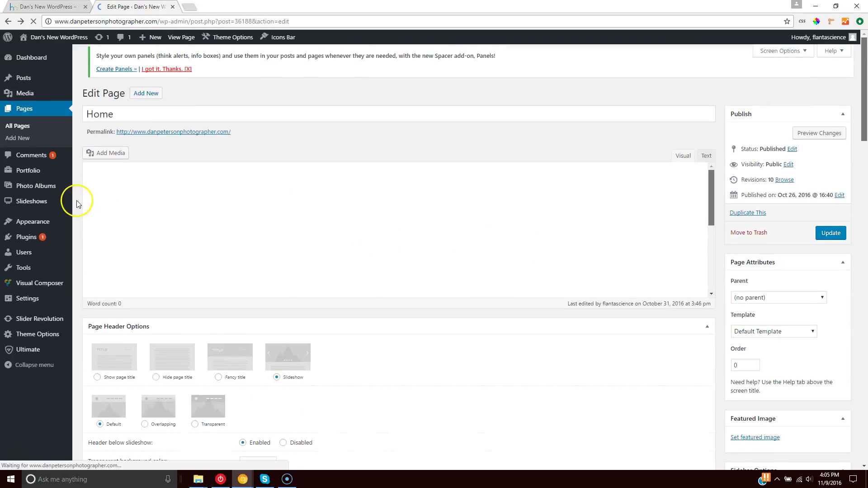
scroll(76, 204, down, 6)
scroll(76, 204, up, 5)
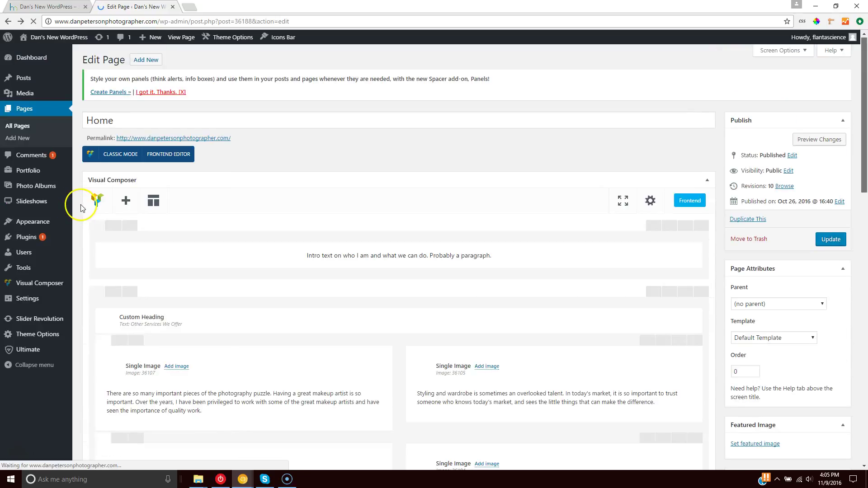
Review which Slider Revolution sliders can be chosen in the Home page's slideshow options
scroll(588, 149, down, 10)
scroll(588, 165, down, 7)
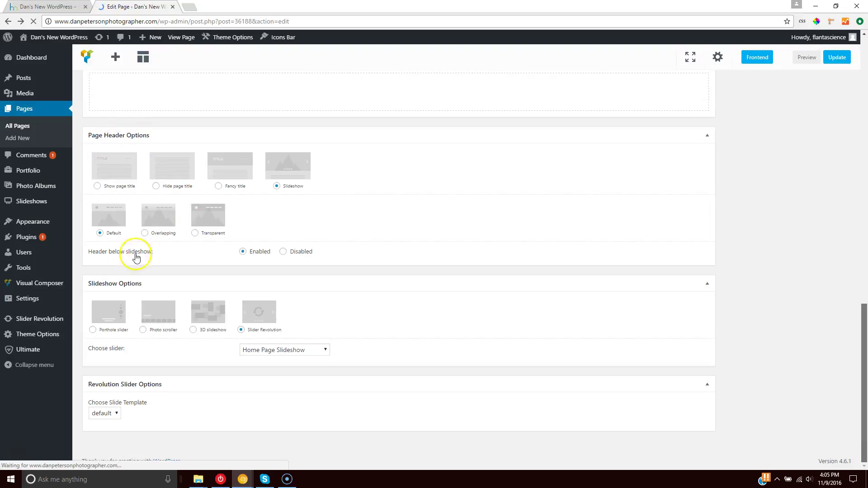
click(309, 351)
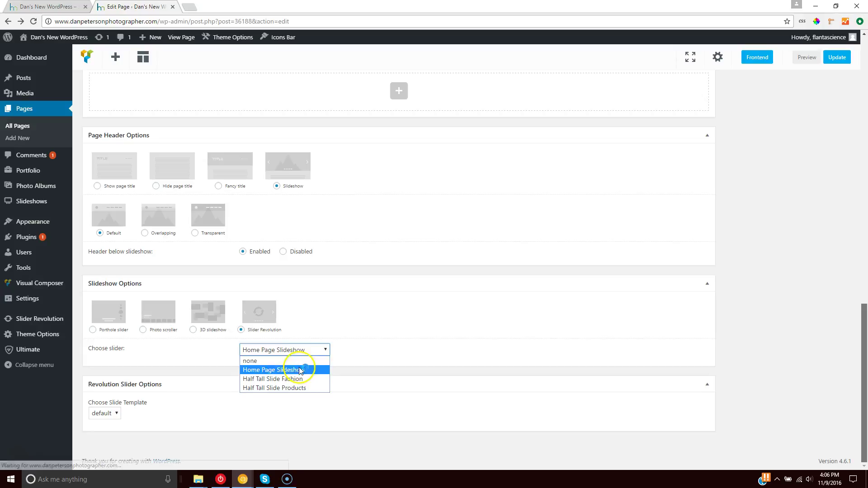
click(752, 248)
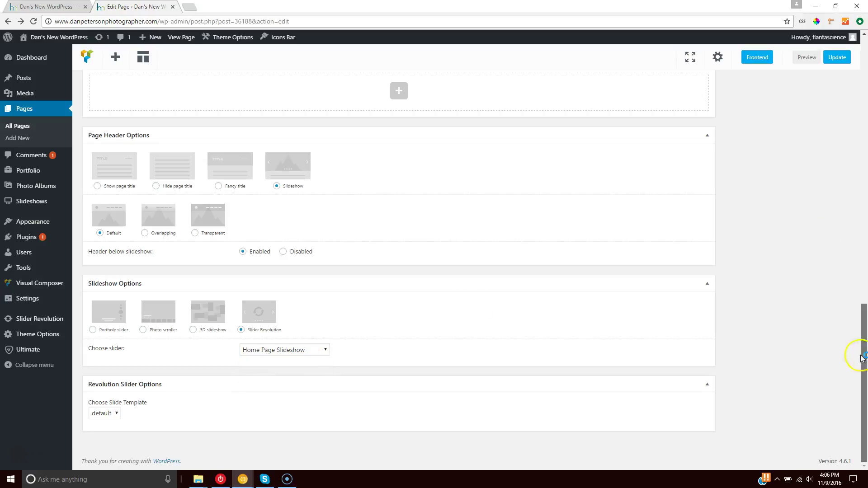